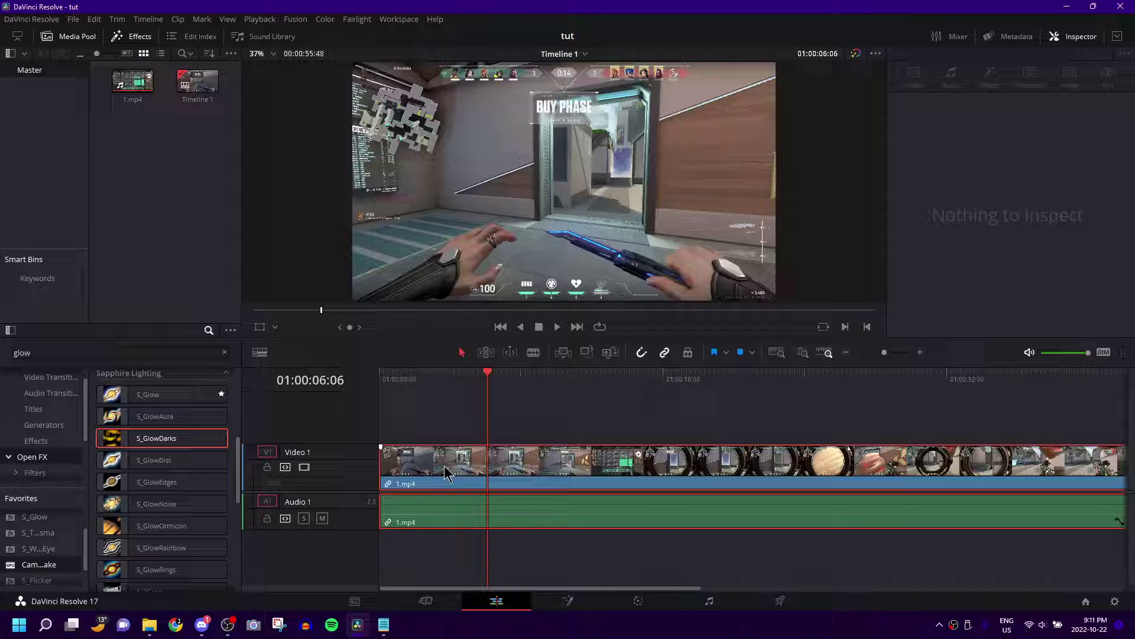
# - Select the 1.mp4 clip on V1 and clear the 'glow' effects search
pyautogui.click(445, 466)
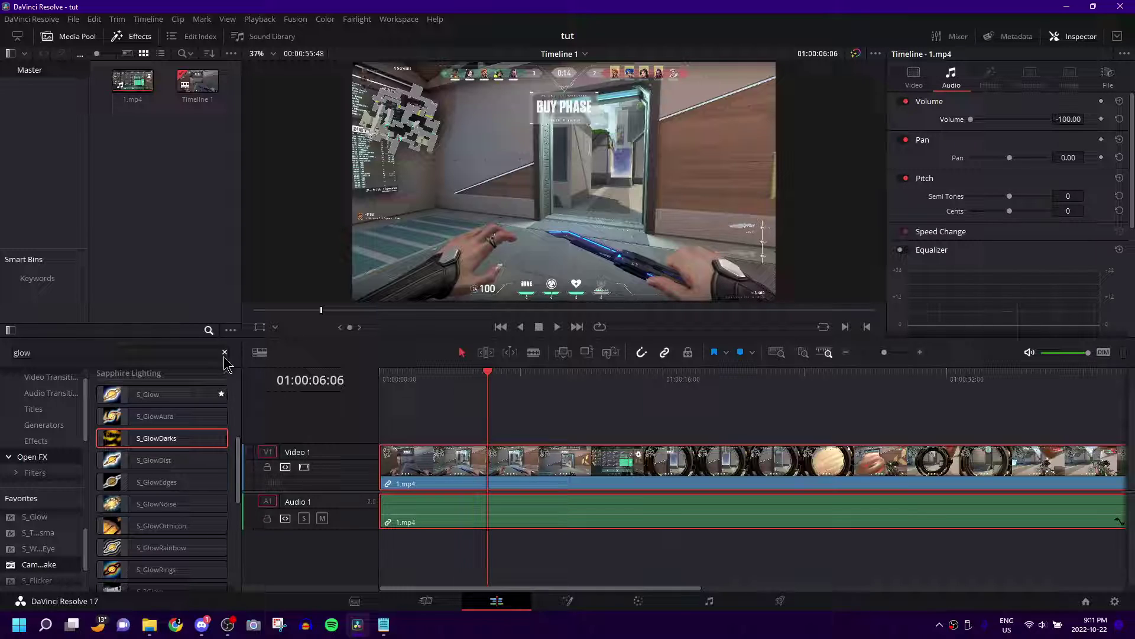
pyautogui.click(224, 353)
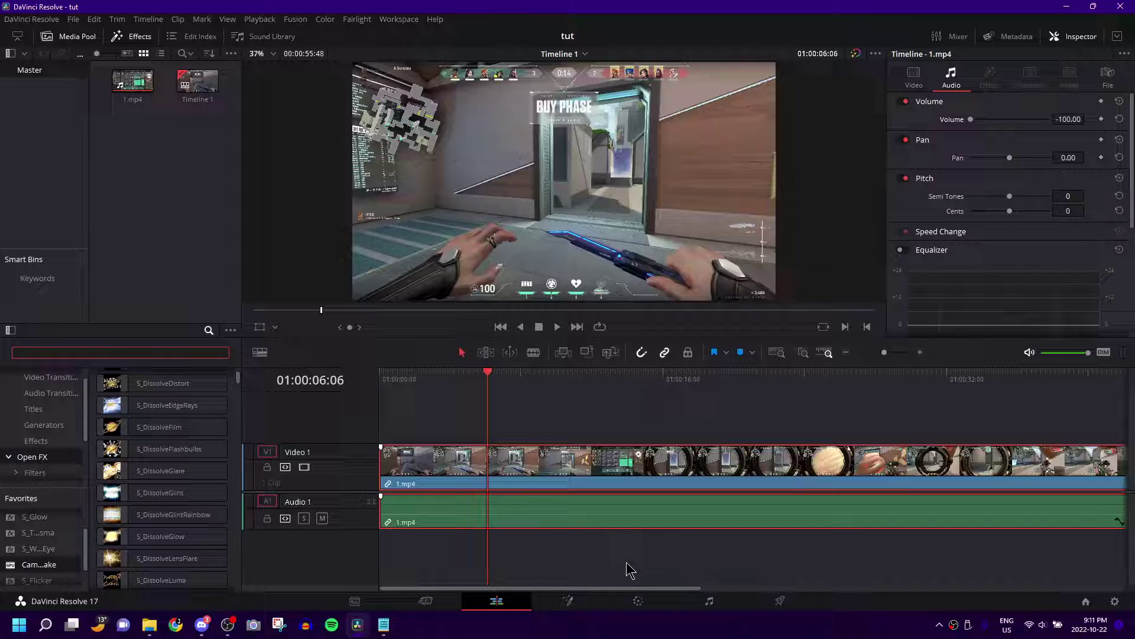
# - Switch to the Color page and bring up the Primaries color wheels palette
pyautogui.click(639, 601)
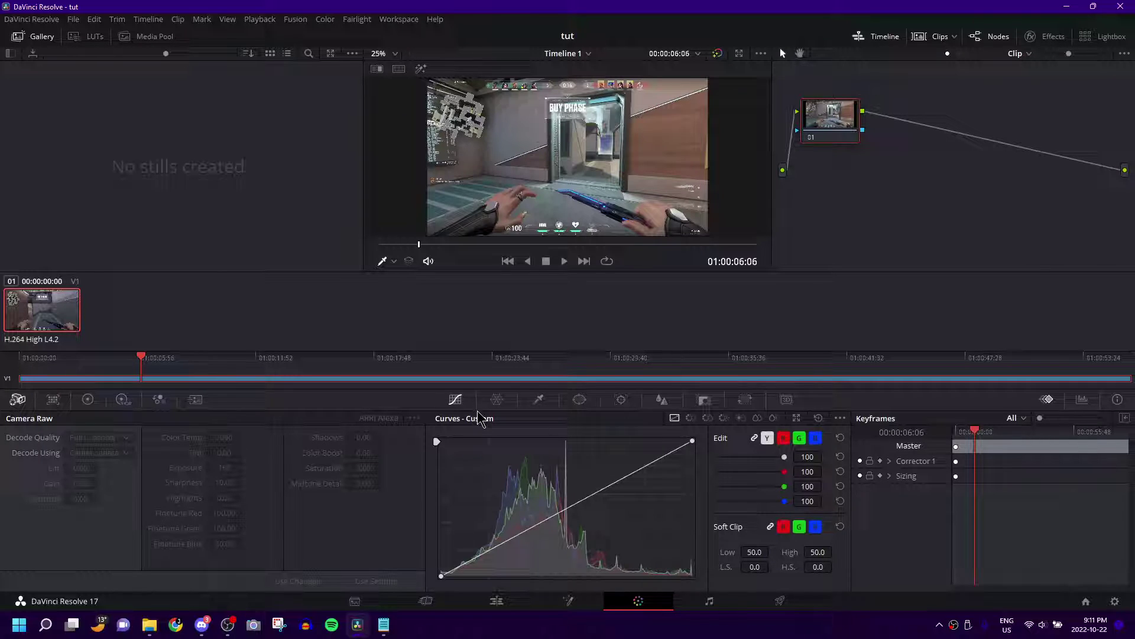
pyautogui.click(53, 399)
pyautogui.click(84, 402)
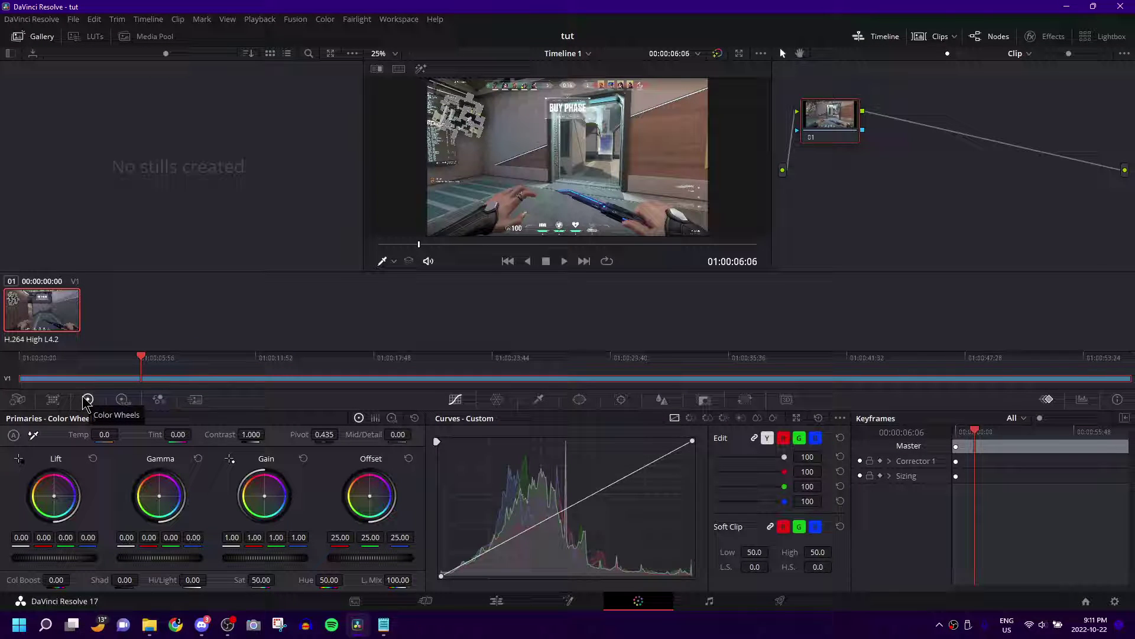
pyautogui.click(18, 399)
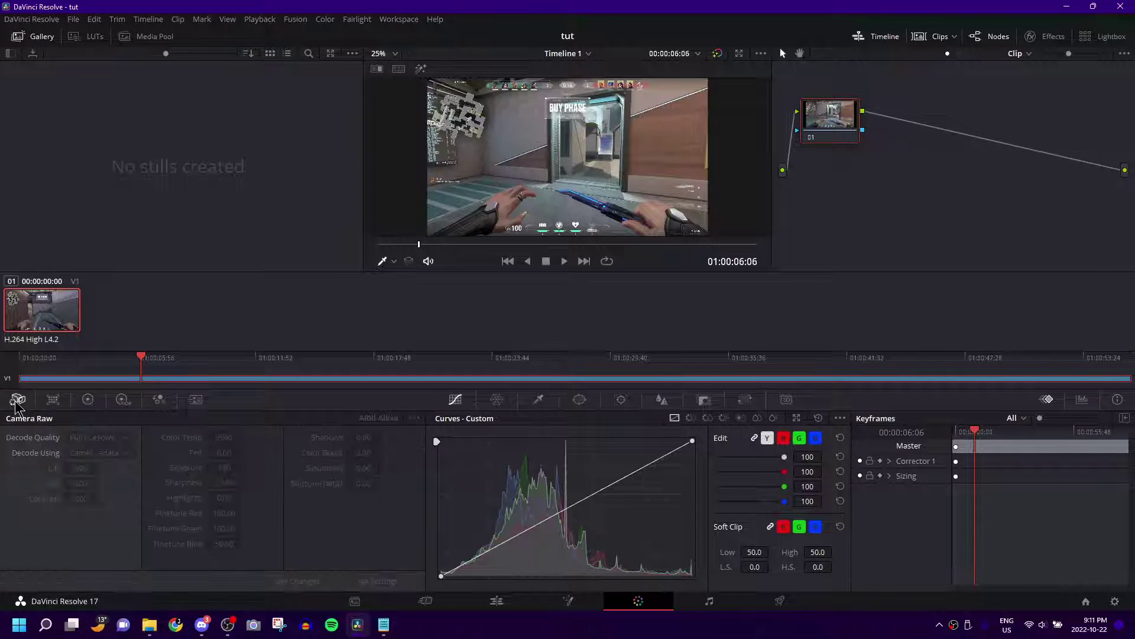
pyautogui.click(86, 400)
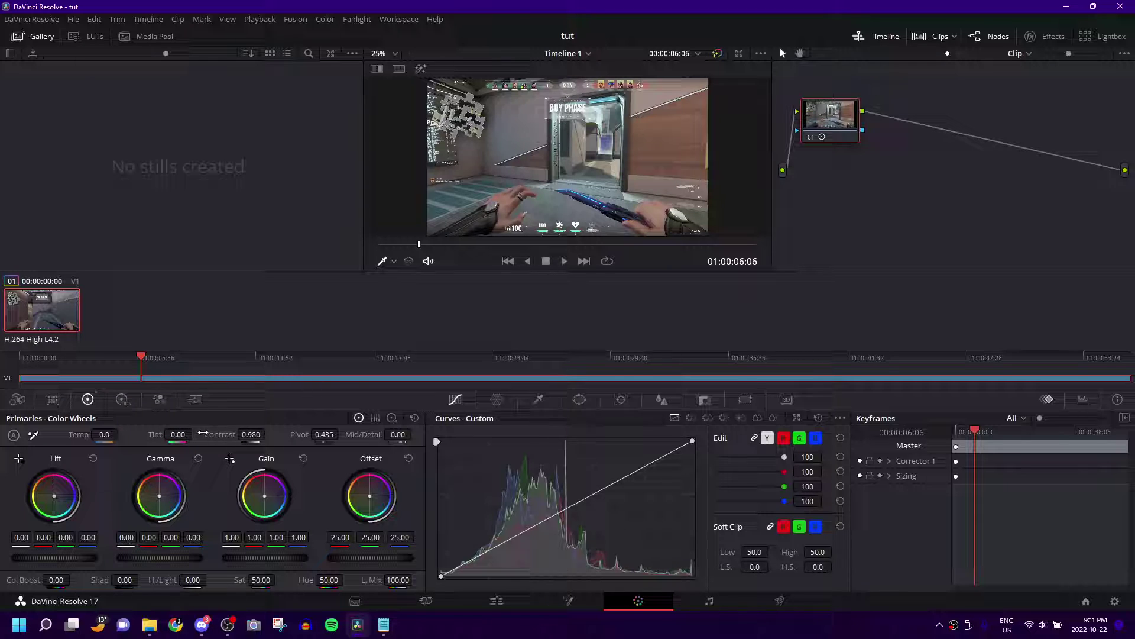
# - Test a contrast change (undone) and push Tint to maximum for a magenta cast
pyautogui.moveTo(251, 435); pyautogui.dragTo(279, 435)
pyautogui.hotkey('ctrl', 'z')
pyautogui.moveTo(177, 435); pyautogui.dragTo(194, 434)
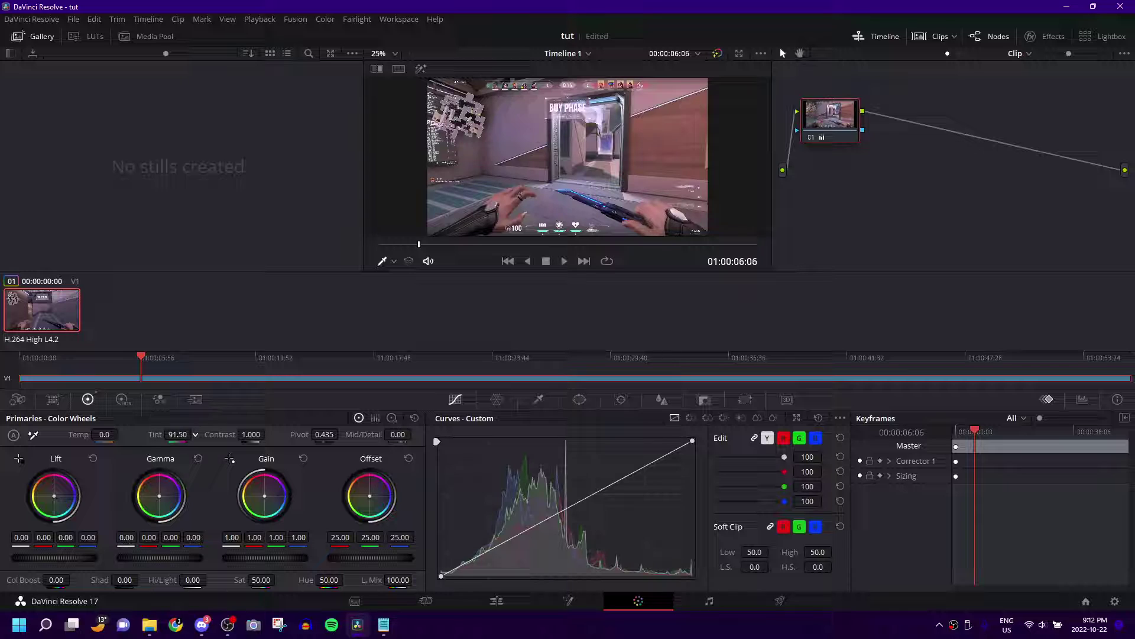
pyautogui.moveTo(195, 434); pyautogui.dragTo(195, 434)
# - Reset the Primaries adjustments to neutral and return to the Edit page
pyautogui.click(499, 603)
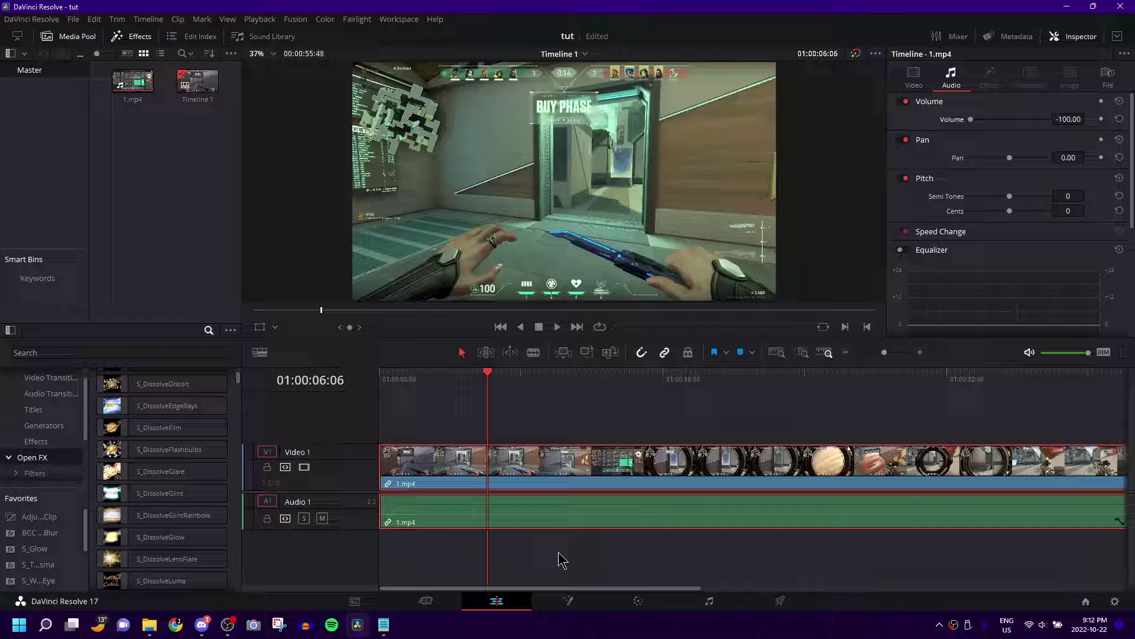
pyautogui.click(638, 601)
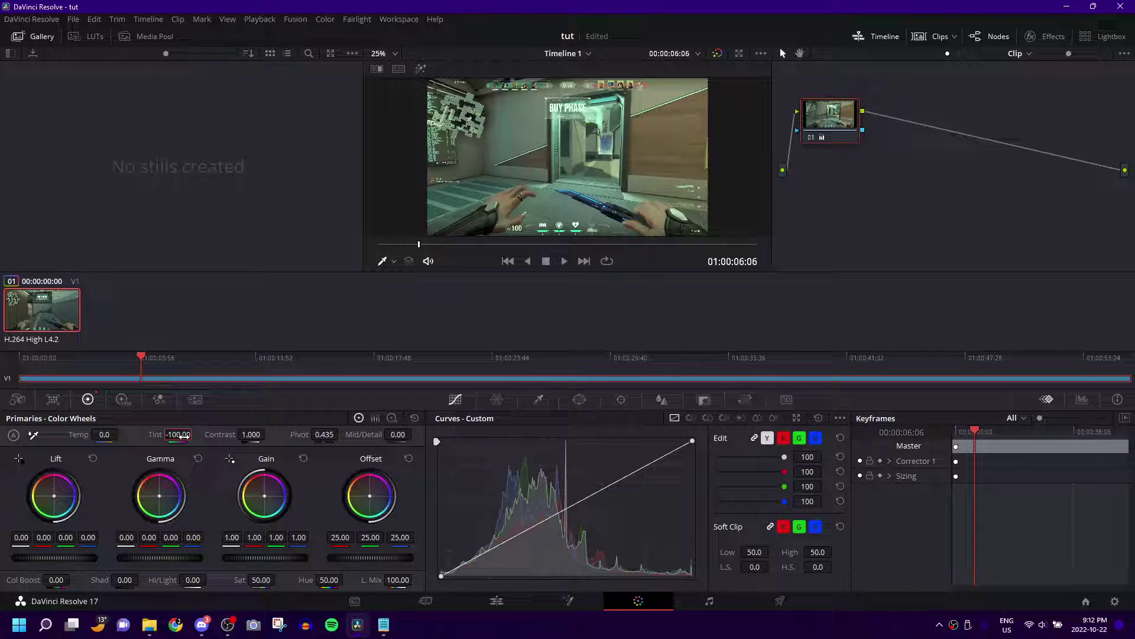
pyautogui.click(414, 418)
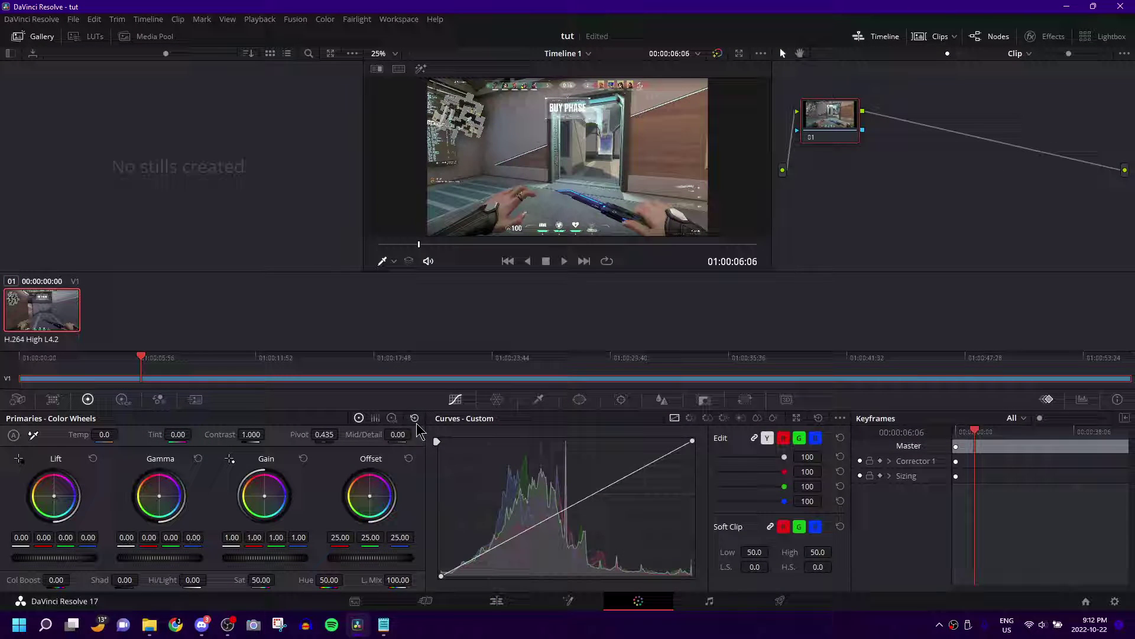
pyautogui.click(497, 601)
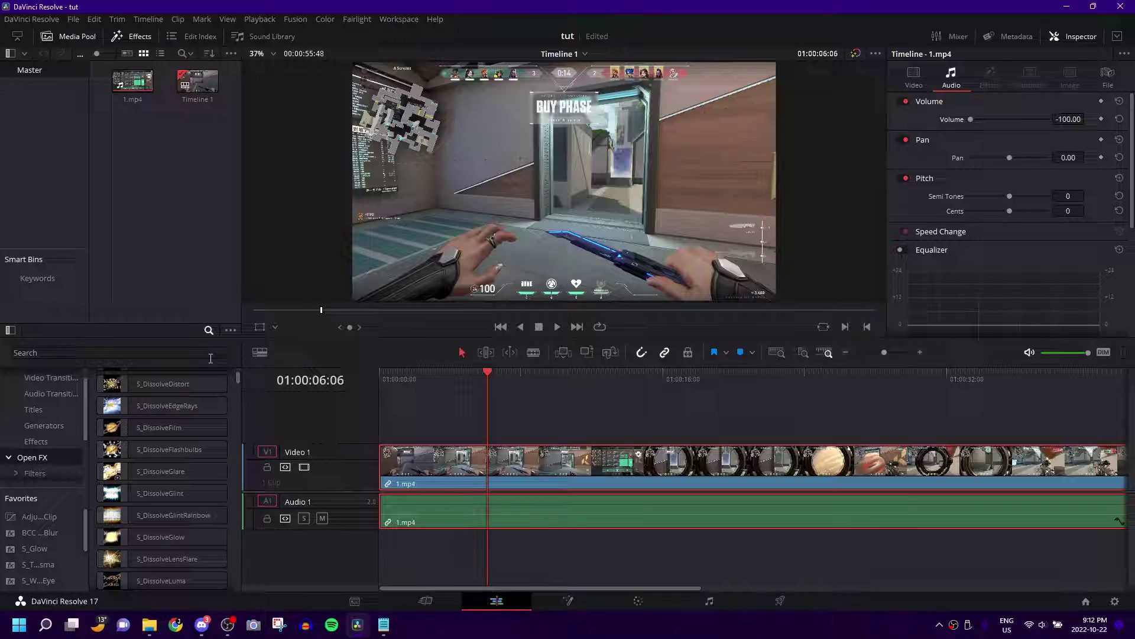
# - Search the Effects Library for 'tint' and try dropping S_Tint onto the clip
pyautogui.click(107, 355)
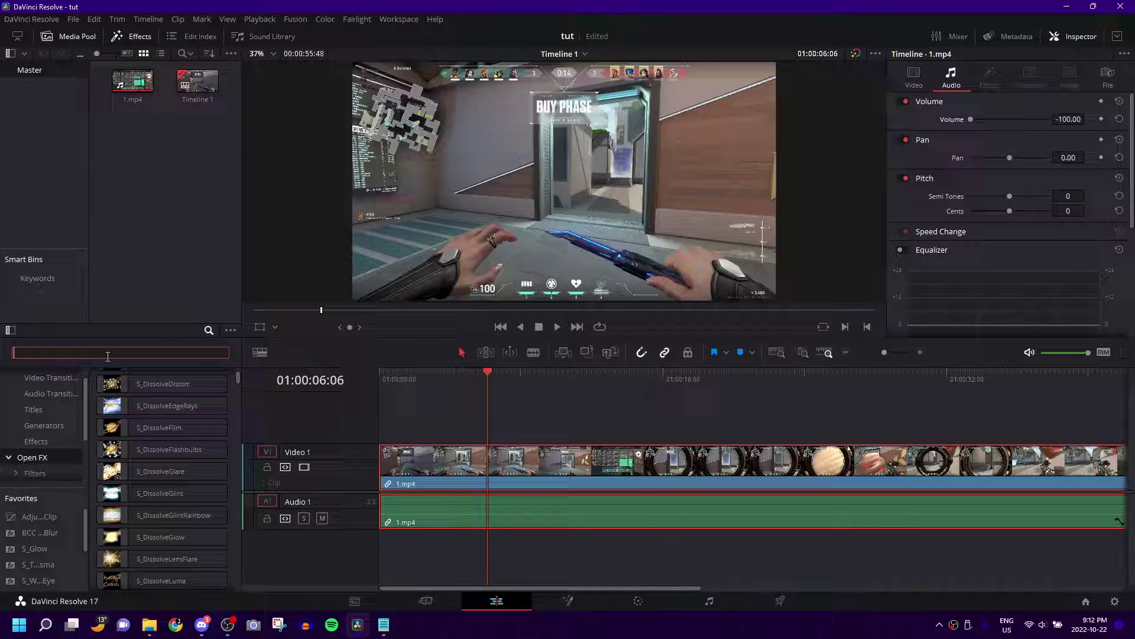
pyautogui.write('tint')
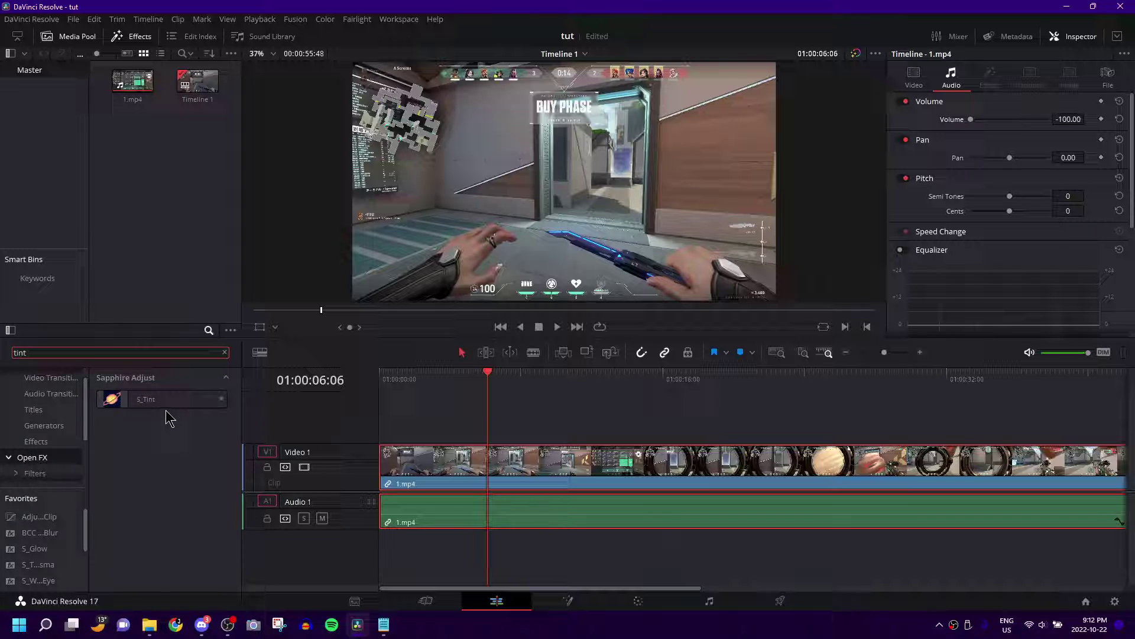
pyautogui.moveTo(169, 421); pyautogui.dragTo(592, 621)
pyautogui.click(636, 600)
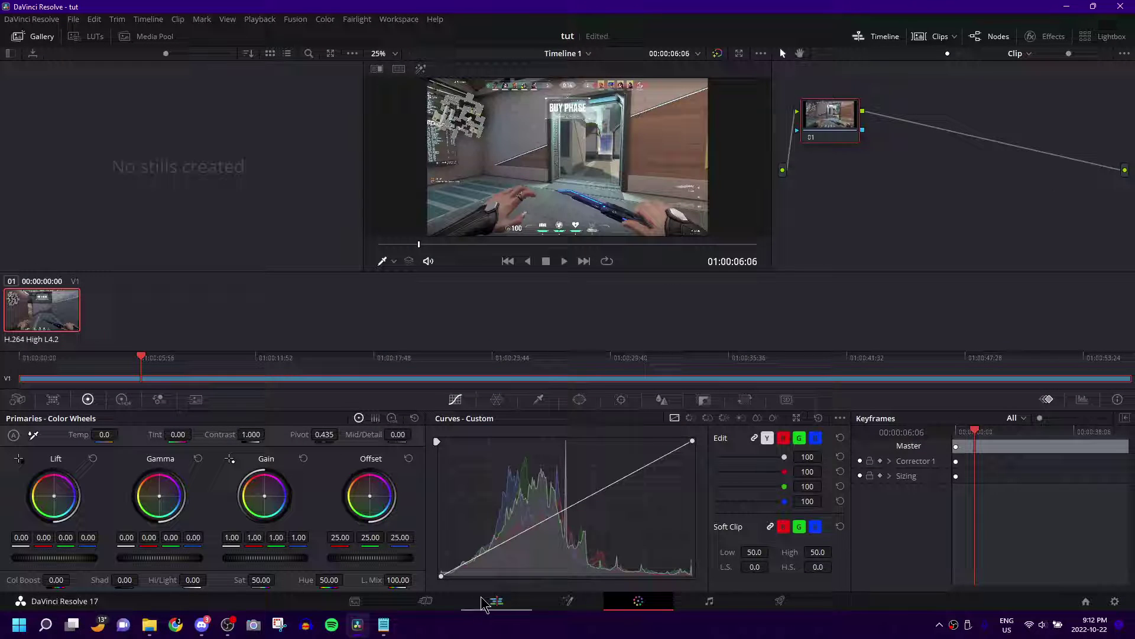
pyautogui.hotkey('shift', '4')
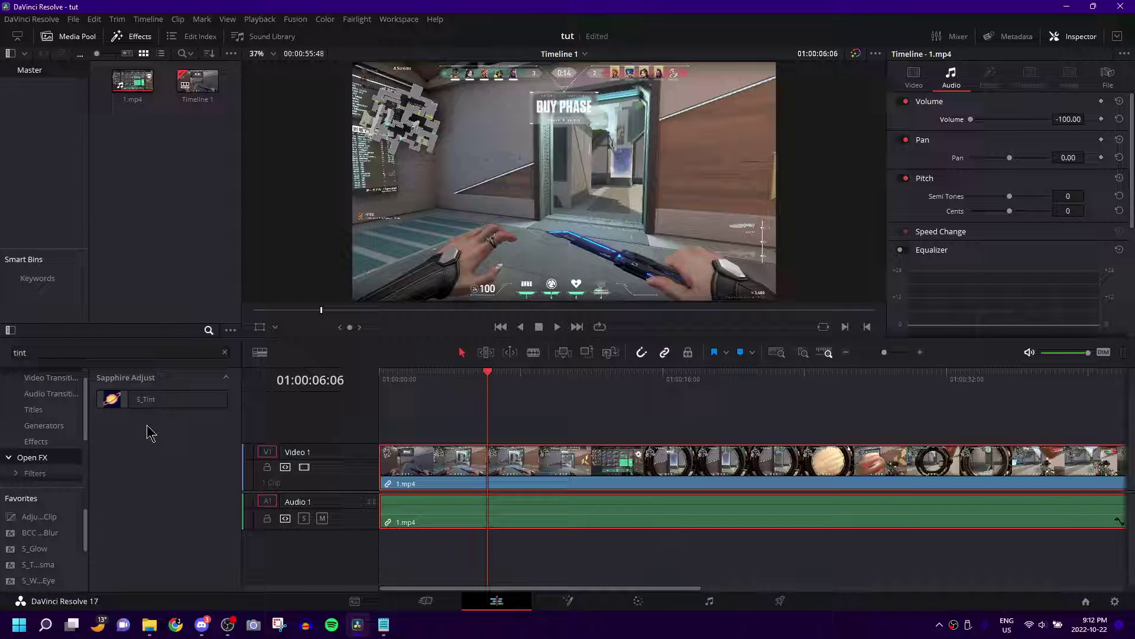
# - Apply S_Tint to the Video 1 clip and open its Tint Lights color chooser
pyautogui.moveTo(147, 408); pyautogui.dragTo(482, 477)
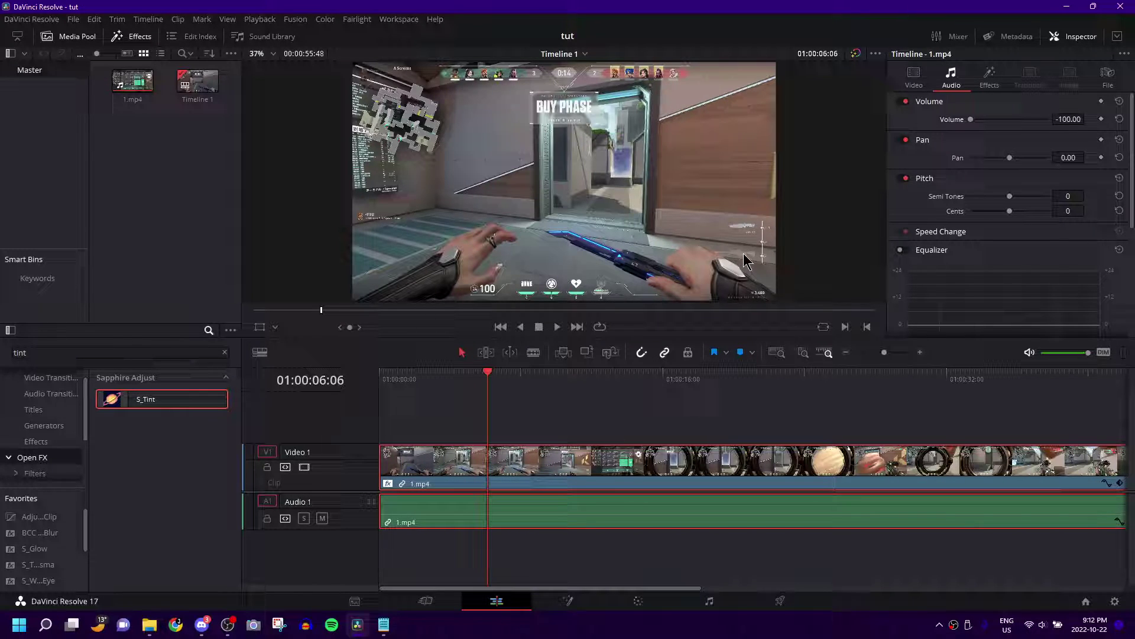
pyautogui.click(990, 80)
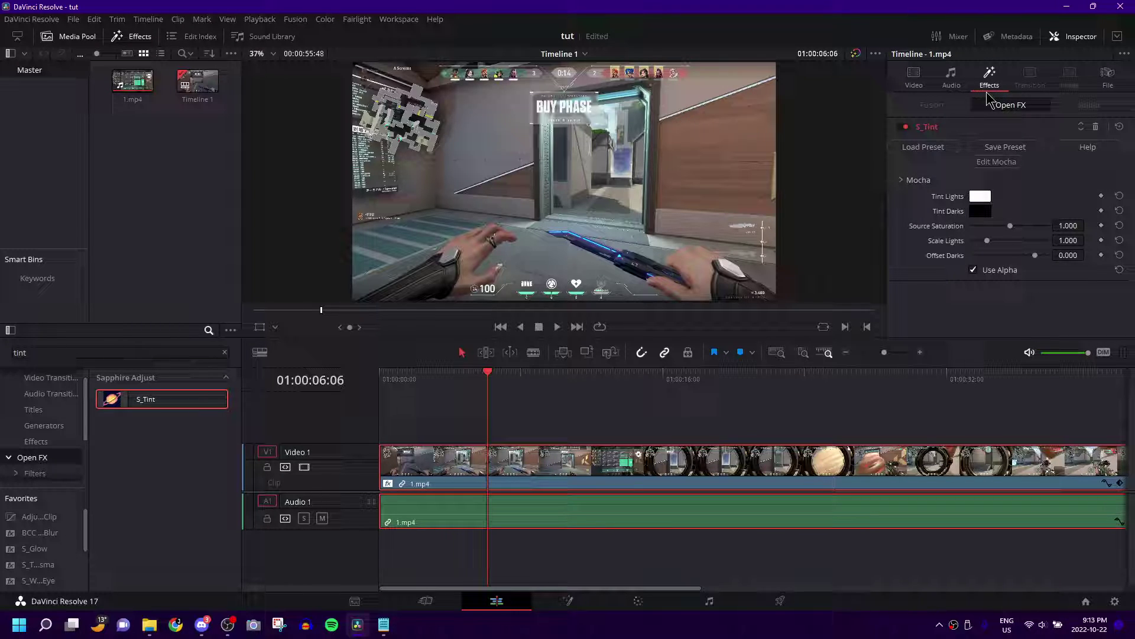
pyautogui.click(977, 198)
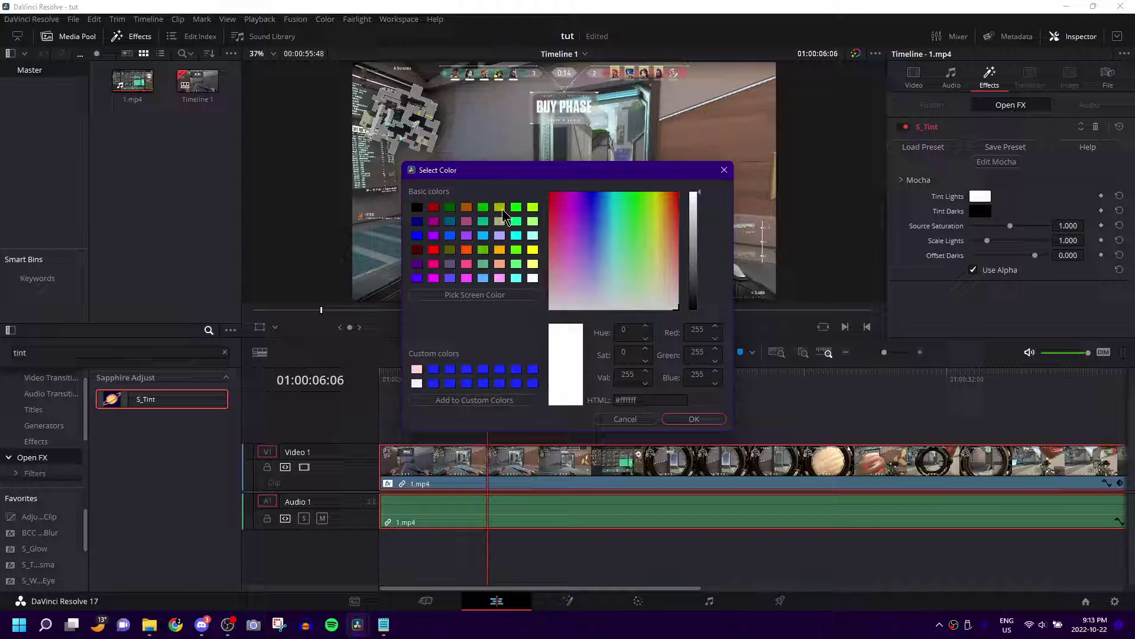
# - Set Tint Lights to pale lavender blue #cacbff, then toggle S_Tint off to compare
pyautogui.moveTo(602, 260); pyautogui.dragTo(855, 303)
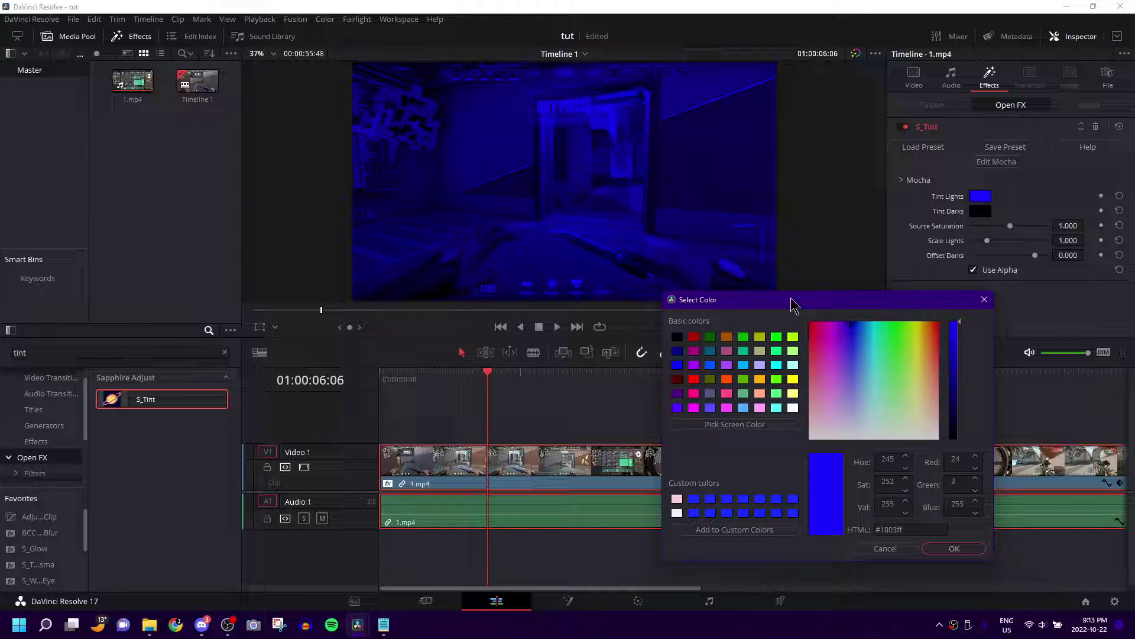
pyautogui.moveTo(793, 304); pyautogui.dragTo(919, 104)
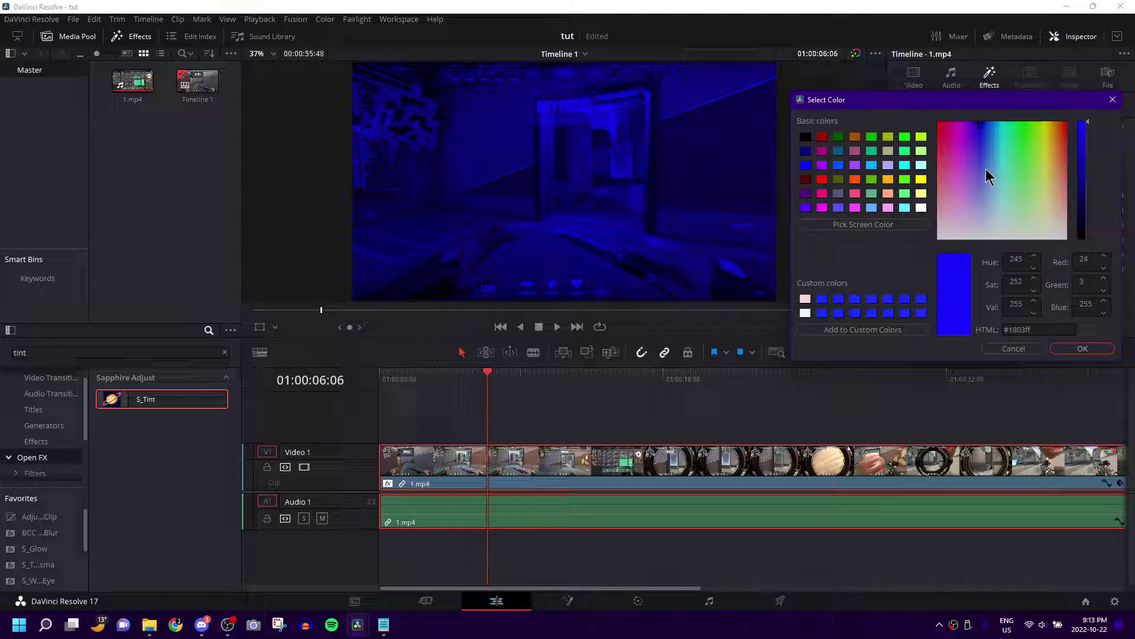
pyautogui.moveTo(983, 157); pyautogui.dragTo(981, 215)
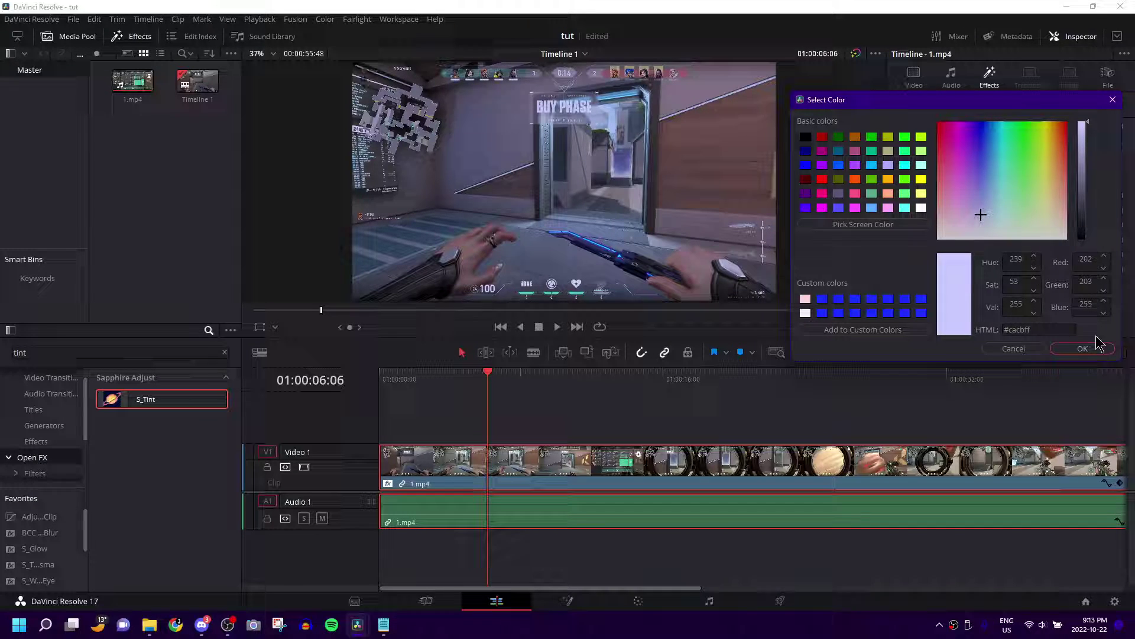
pyautogui.press('Return')
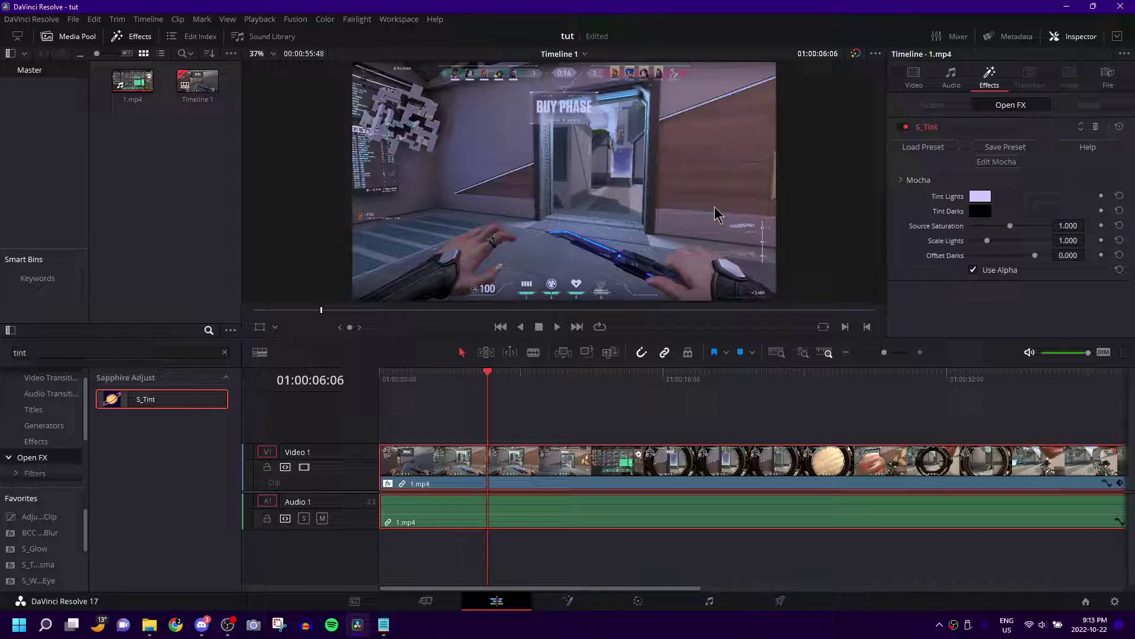
pyautogui.click(901, 127)
pyautogui.click(906, 126)
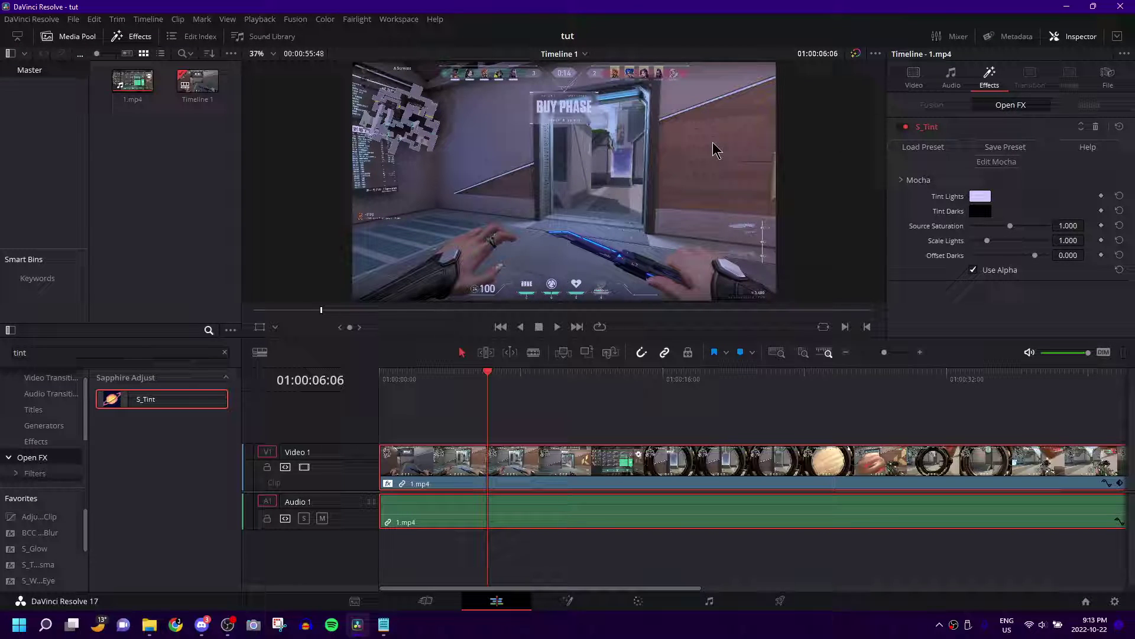
pyautogui.click(903, 127)
pyautogui.click(903, 128)
pyautogui.moveTo(1010, 225); pyautogui.dragTo(1047, 226)
pyautogui.click(638, 600)
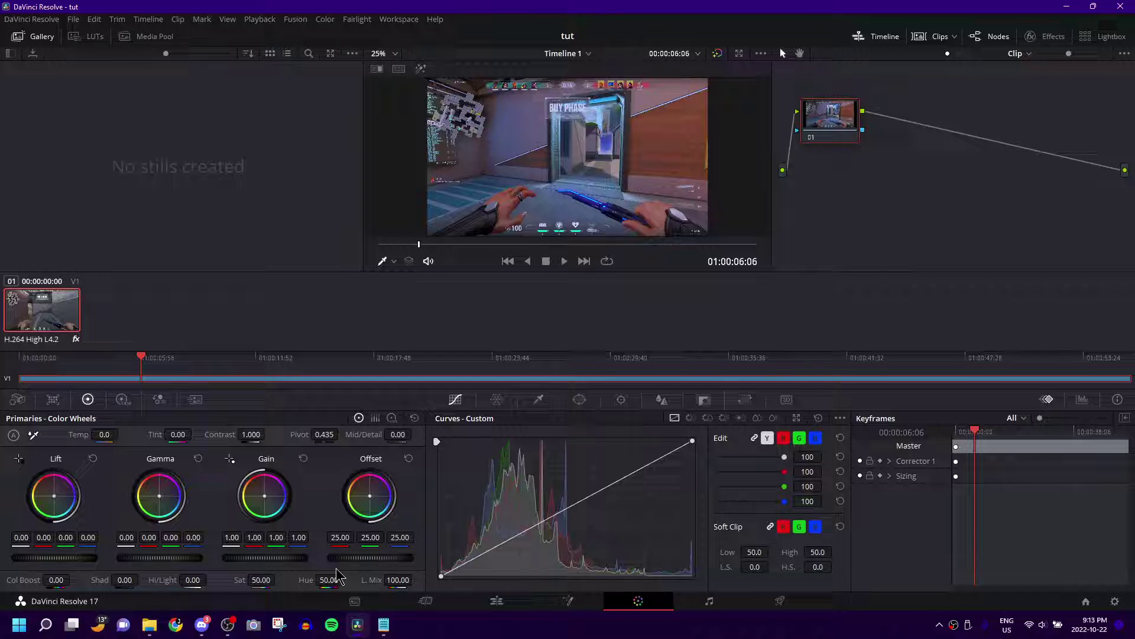
pyautogui.click(497, 600)
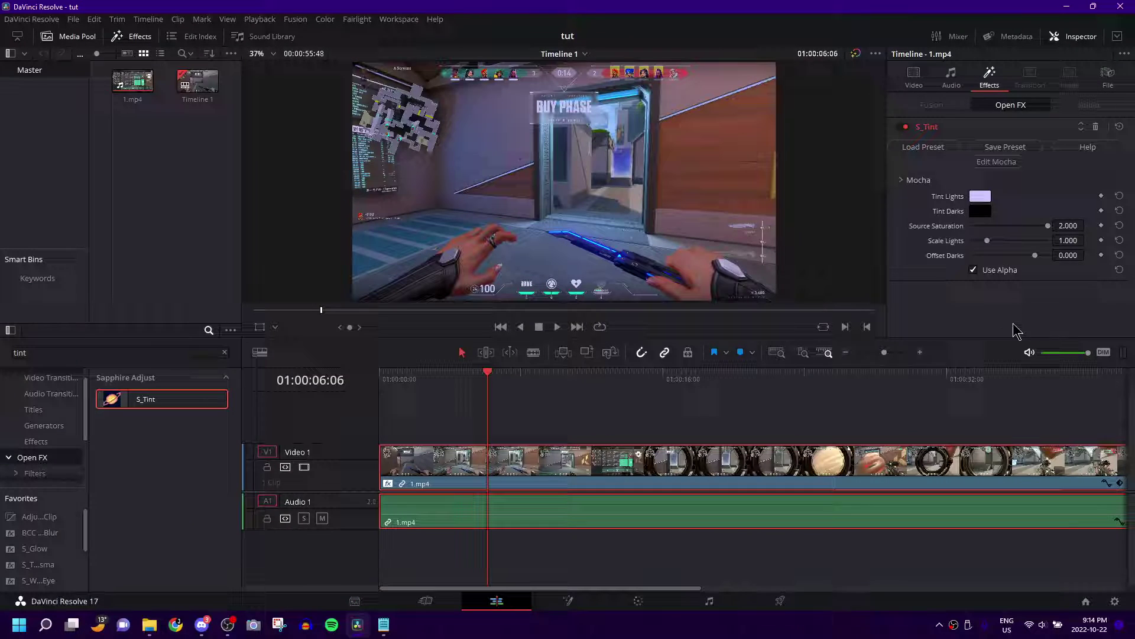
pyautogui.moveTo(1048, 226); pyautogui.dragTo(1018, 225)
pyautogui.click(638, 600)
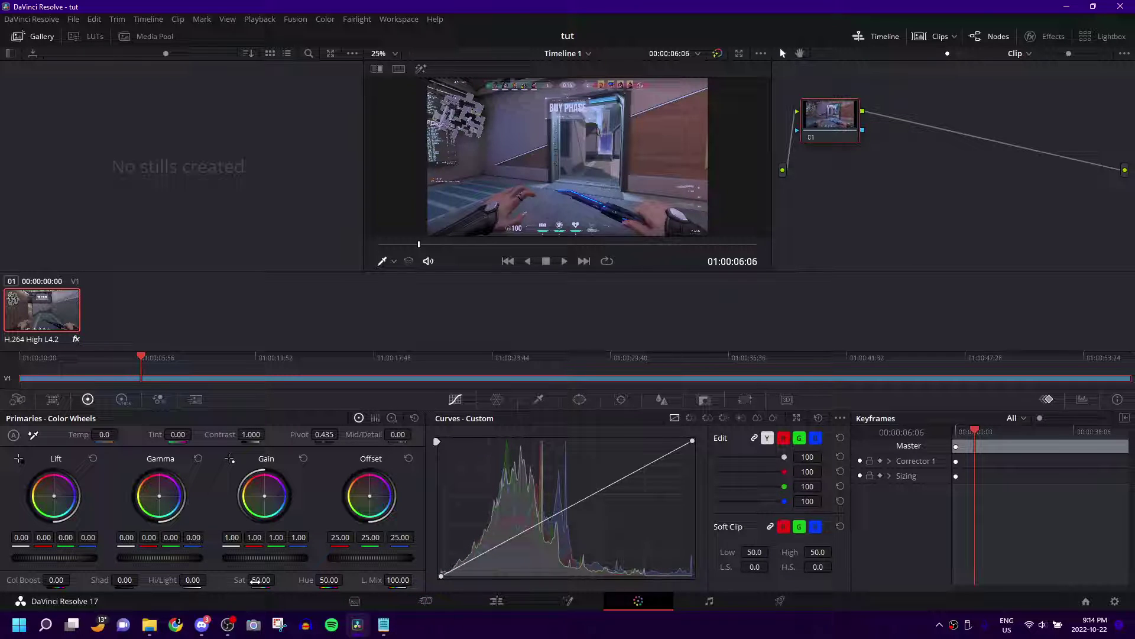
pyautogui.moveTo(279, 579); pyautogui.dragTo(286, 580)
pyautogui.click(415, 417)
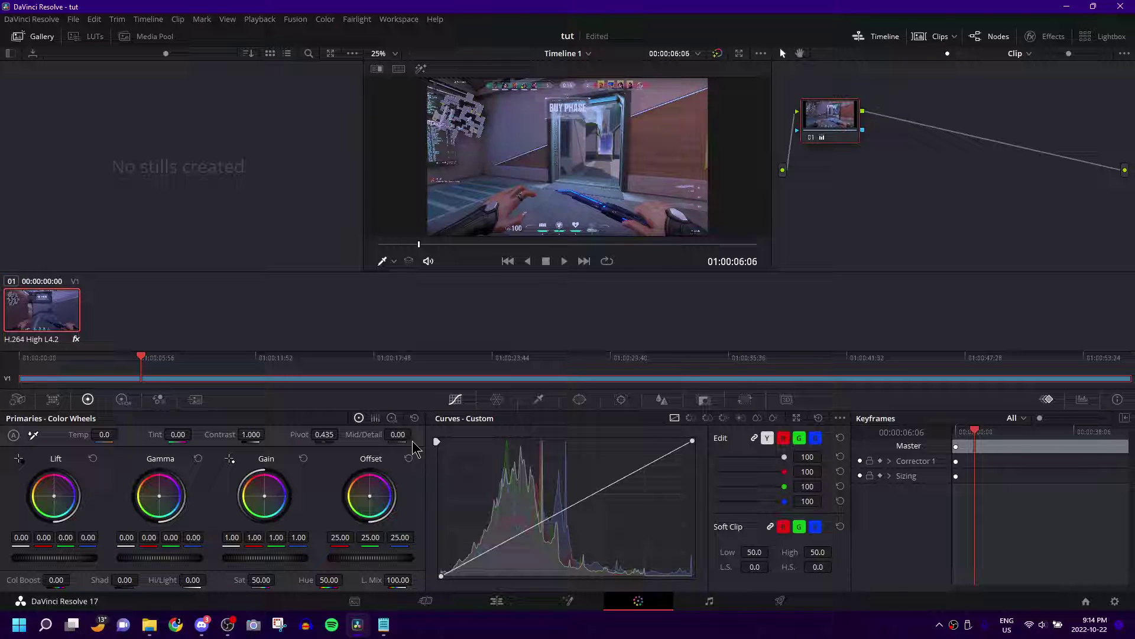
pyautogui.click(496, 601)
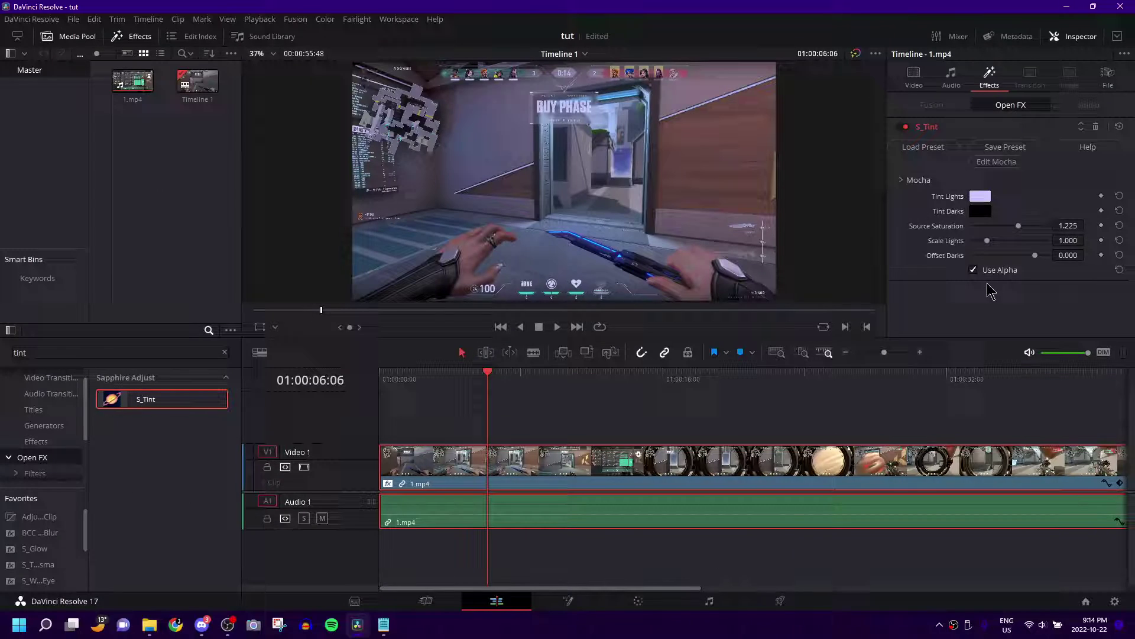
pyautogui.click(1025, 226)
pyautogui.moveTo(1025, 225)
pyautogui.mouseDown()
pyautogui.moveTo(973, 226)
pyautogui.moveTo(1041, 232)
pyautogui.mouseUp()
pyautogui.click(1119, 225)
pyautogui.moveTo(987, 241)
pyautogui.mouseDown()
pyautogui.moveTo(1026, 242)
pyautogui.moveTo(989, 244)
pyautogui.mouseUp()
pyautogui.click(1120, 240)
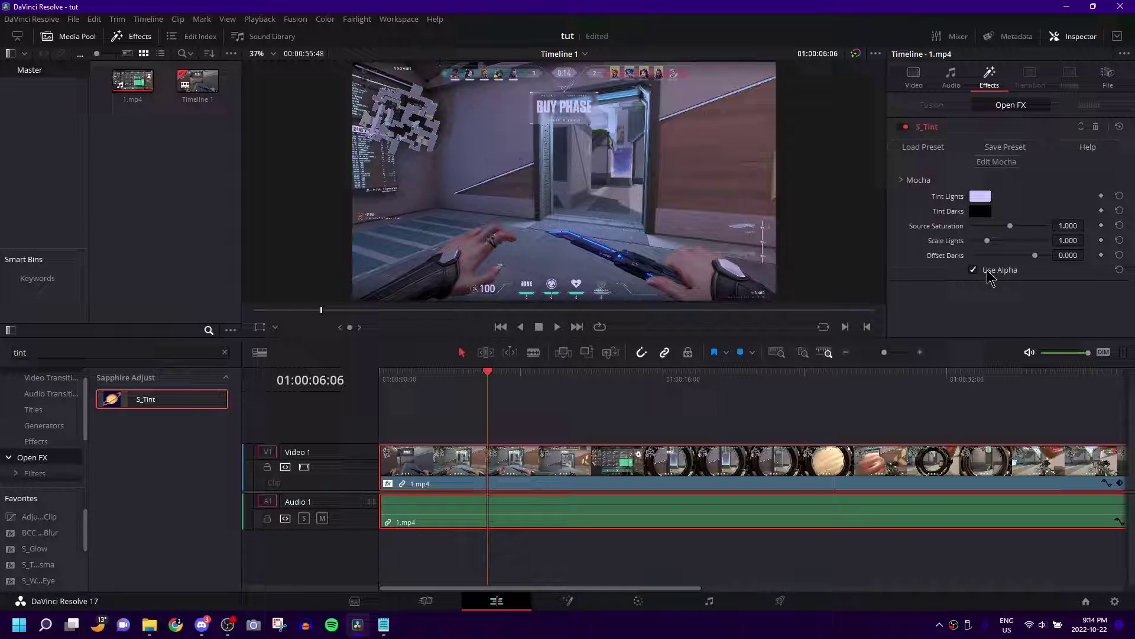